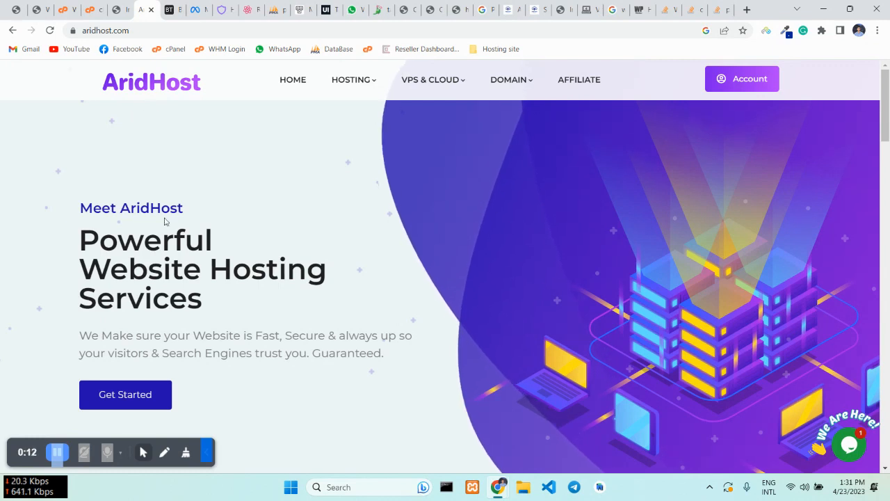
Step: Switch to the cPanel dashboard and look through its tool sections from Email down to Metrics and Security
left_click(91, 9)
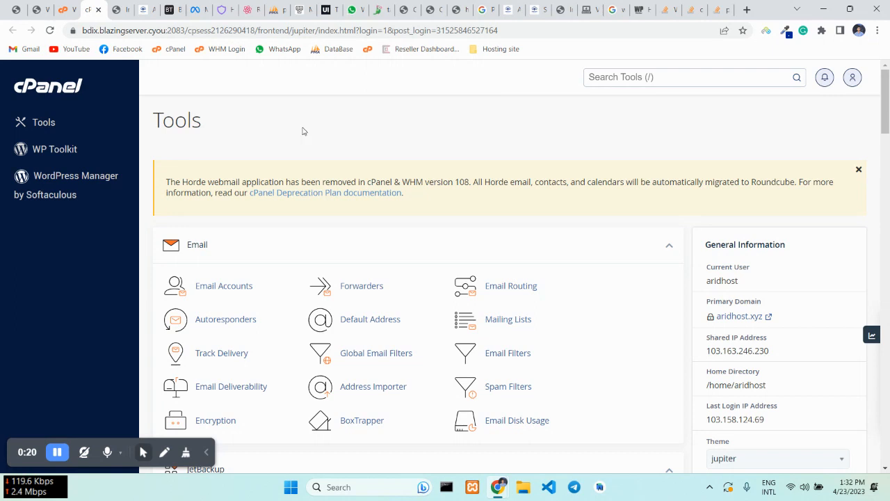
scroll(440, 200, "down", 1)
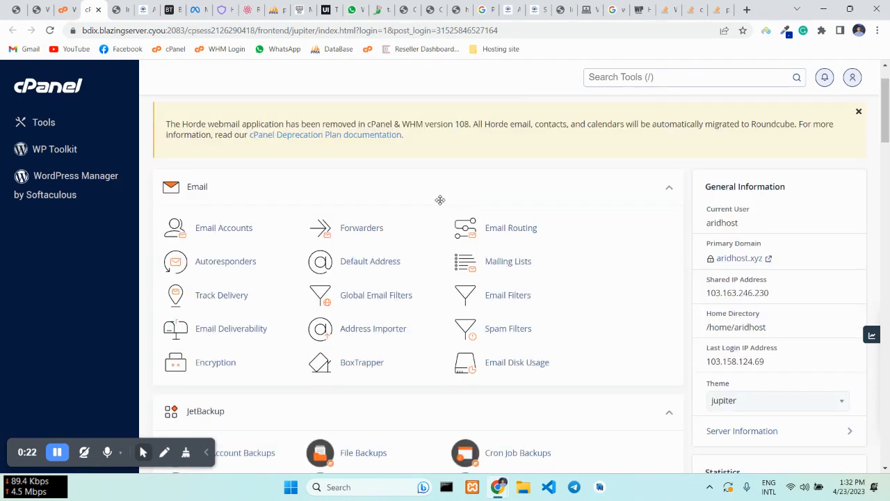
scroll(428, 317, "down", 8)
scroll(428, 317, "down", 12)
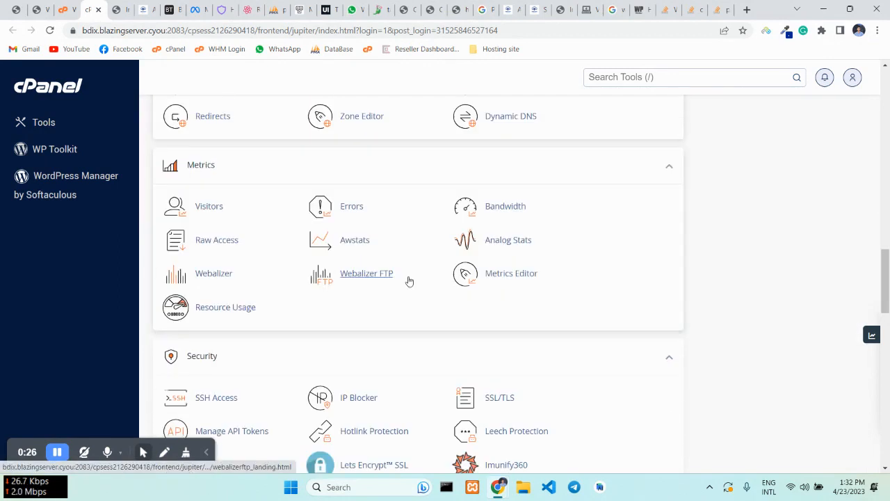
Step: Search Google for "wordpress download" in a new browser tab and open the WordPress.org download page
left_click(747, 9)
type("w")
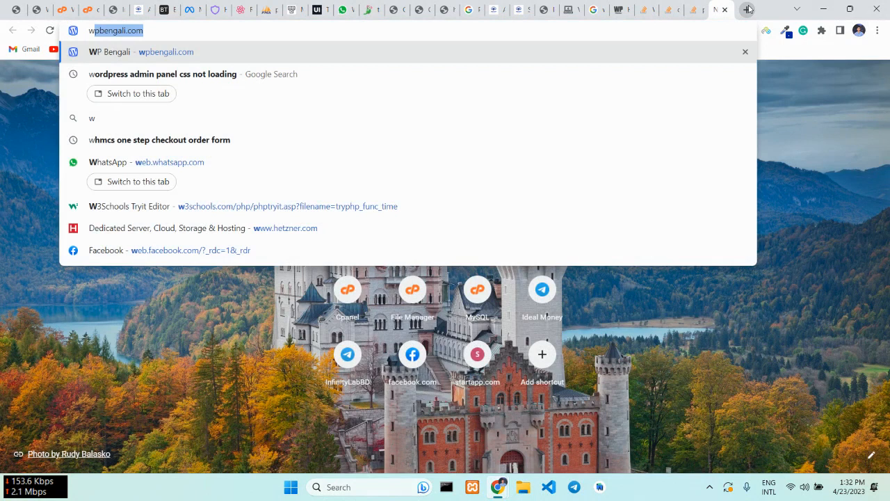
type("o")
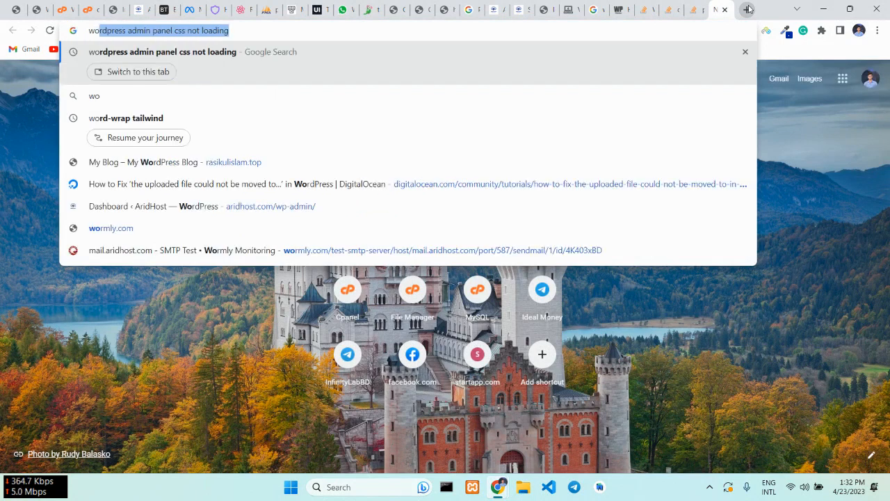
key("Down")
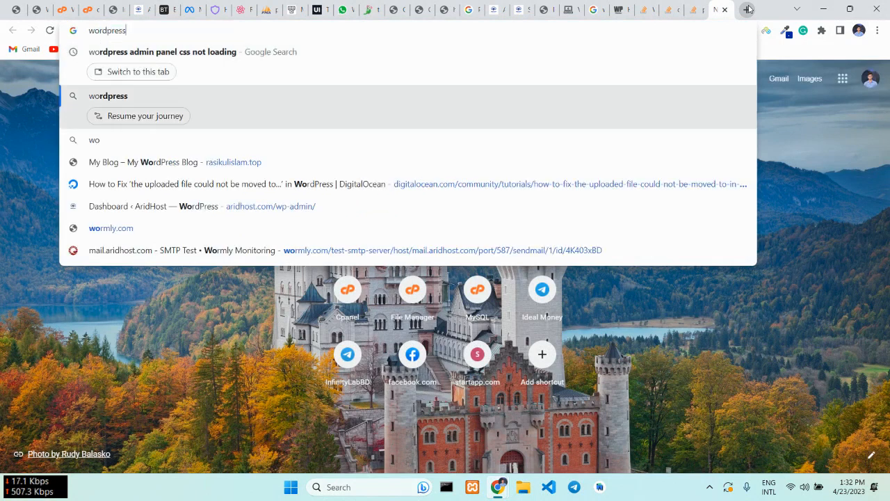
type("d")
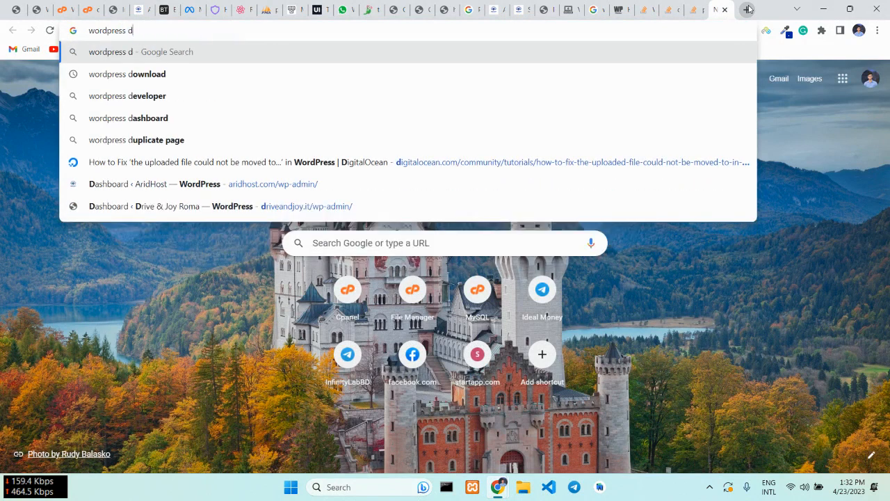
key("Down")
key("Return")
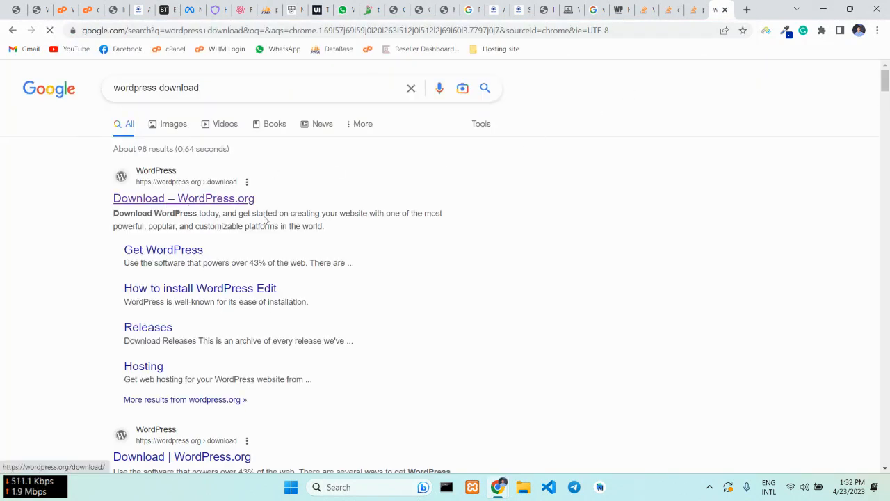
left_click(191, 202)
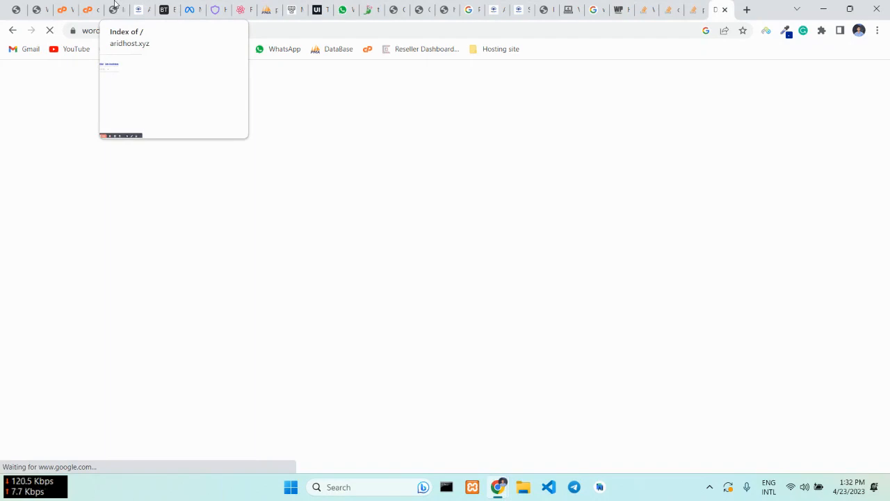
Step: Return to the cPanel dashboard and open WordPress Manager by Softaculous from the Software section
left_click(115, 3)
left_click(94, 6)
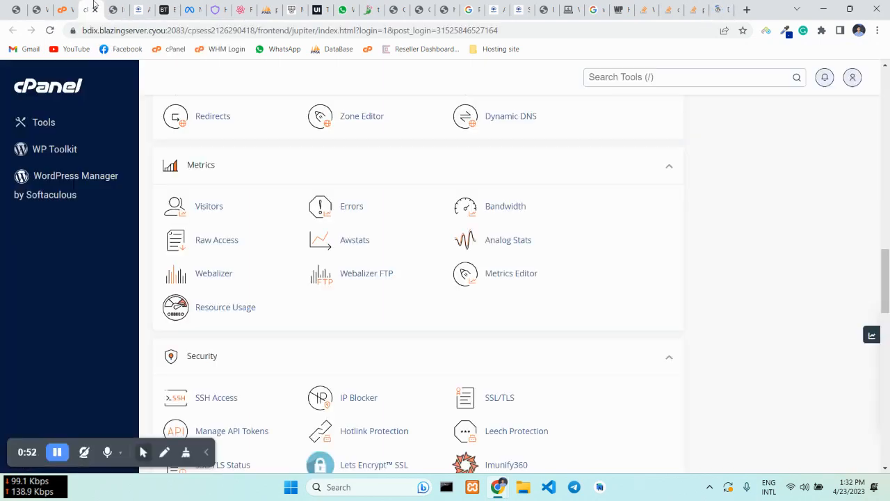
scroll(343, 170, "down", 3)
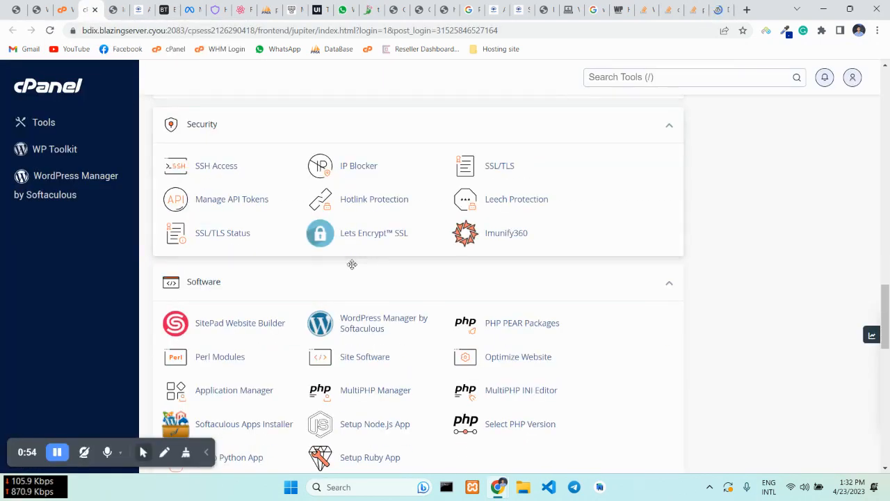
scroll(230, 258, "down", 2)
scroll(298, 264, "down", 1)
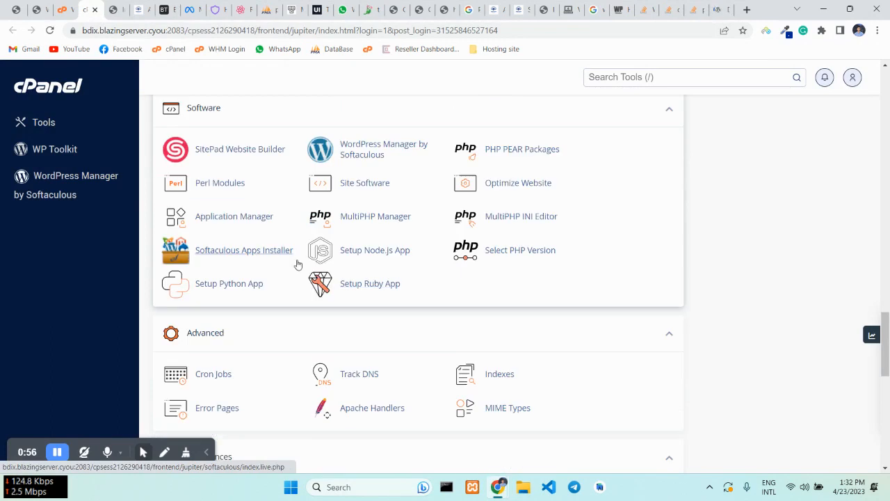
scroll(297, 264, "up", 2)
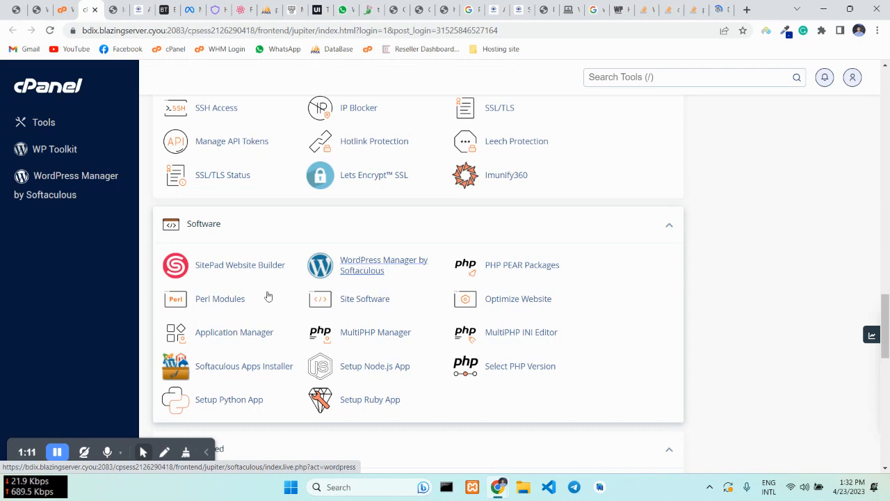
left_click(246, 301)
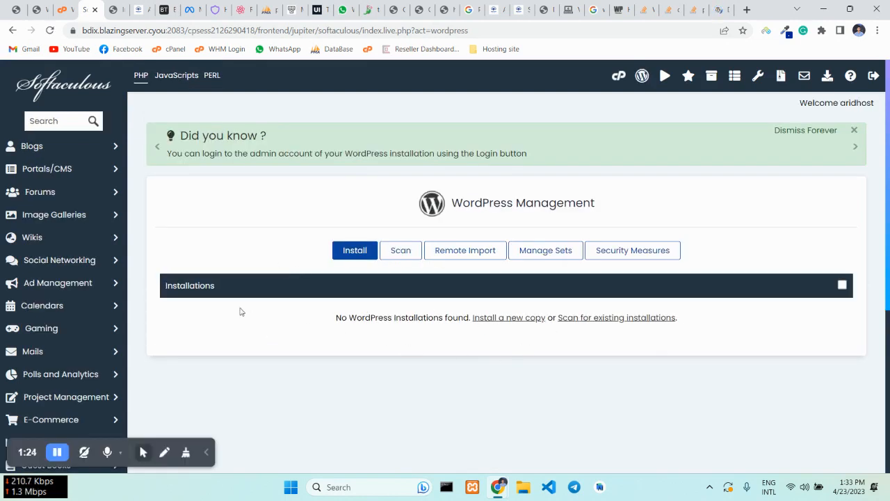
Step: Start a new WordPress installation from the WordPress Management page
left_click_drag(167, 286, 224, 280)
left_click(272, 331)
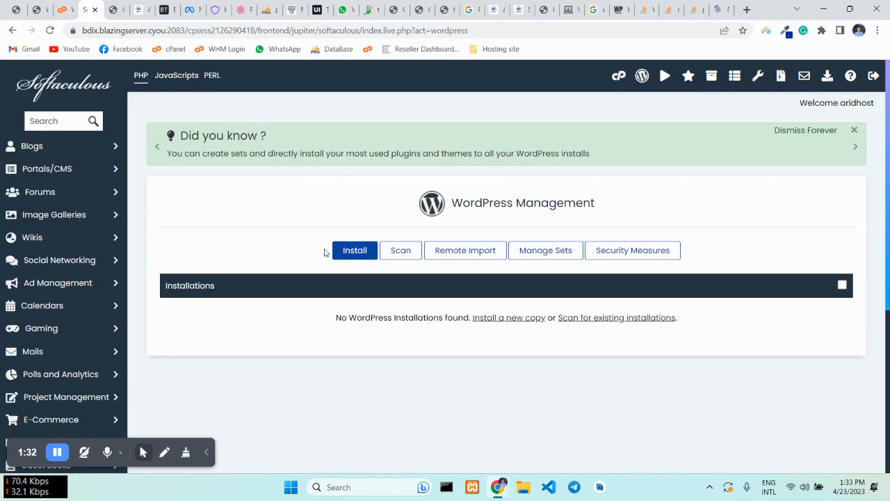
left_click(360, 252)
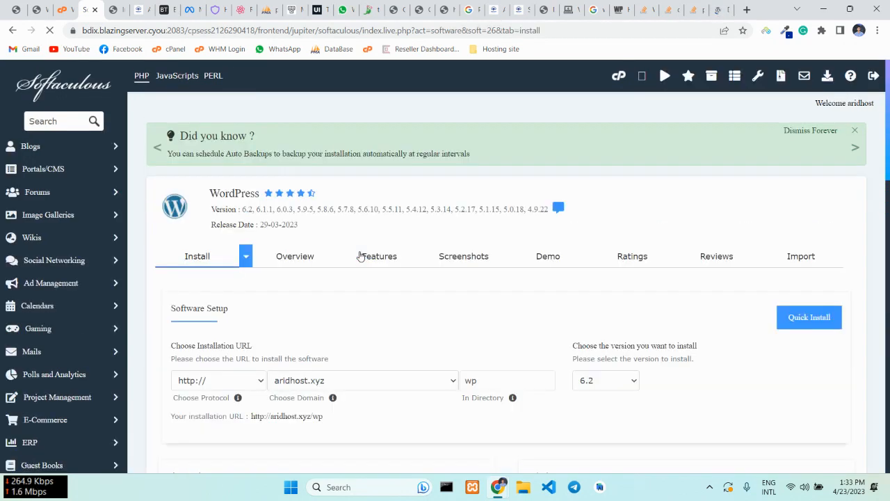
scroll(303, 328, "down", 1)
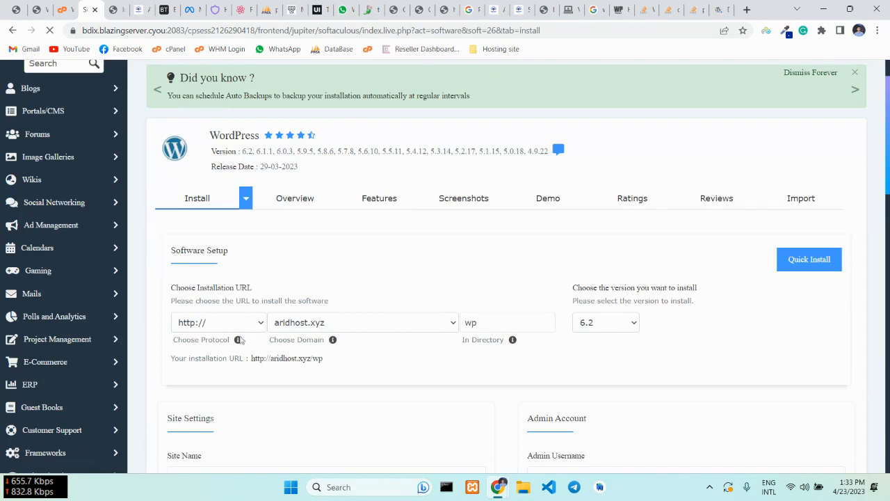
scroll(218, 322, "down", 1)
left_click(228, 264)
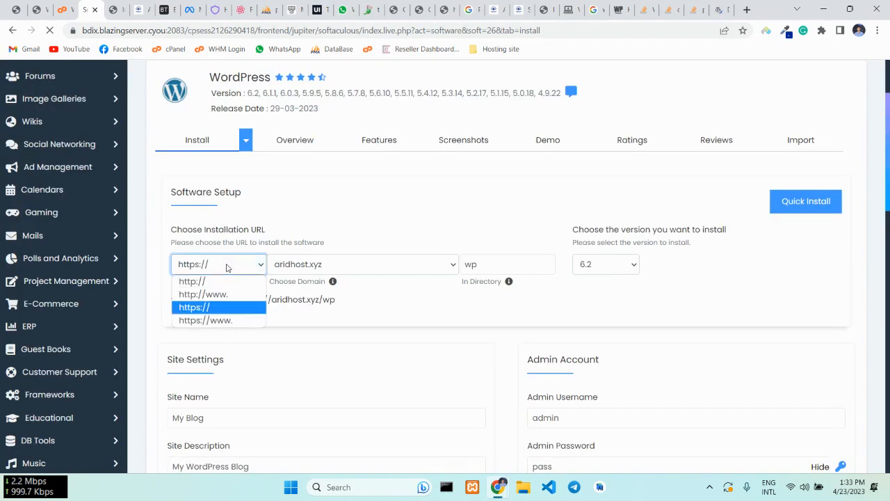
left_click(202, 313)
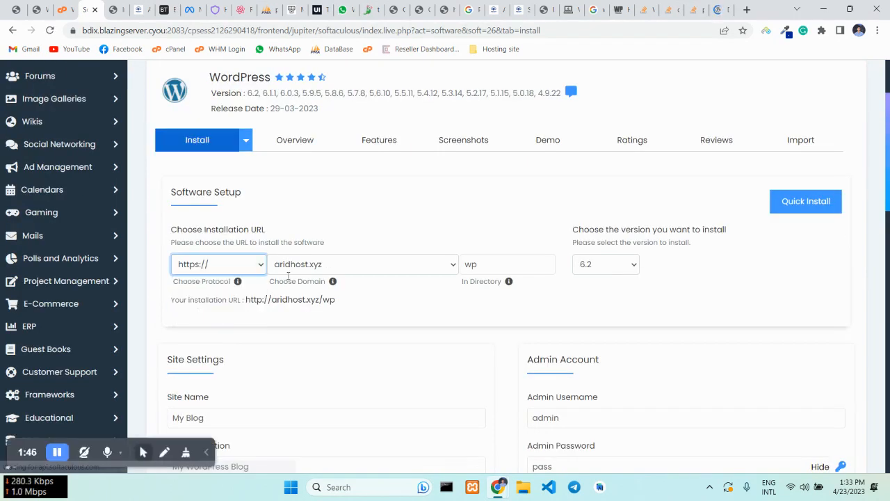
left_click(304, 268)
left_click(303, 267)
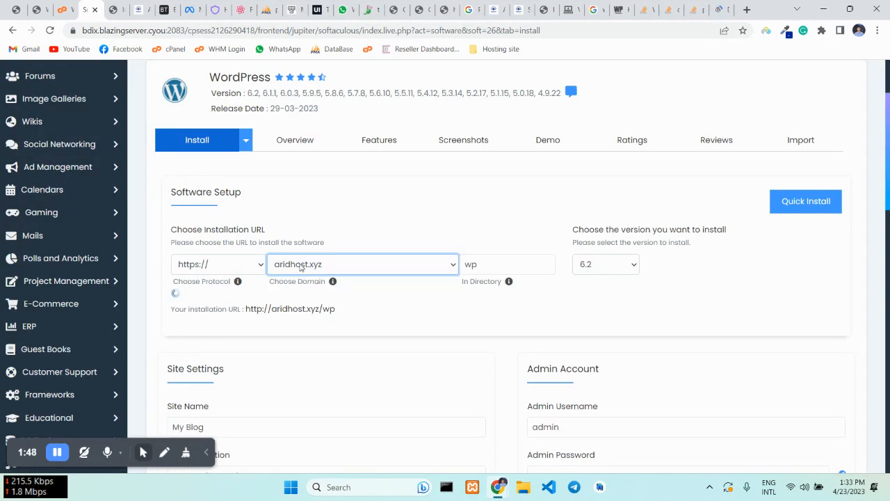
left_click(301, 267)
left_click(300, 268)
left_click(301, 268)
left_click(301, 268)
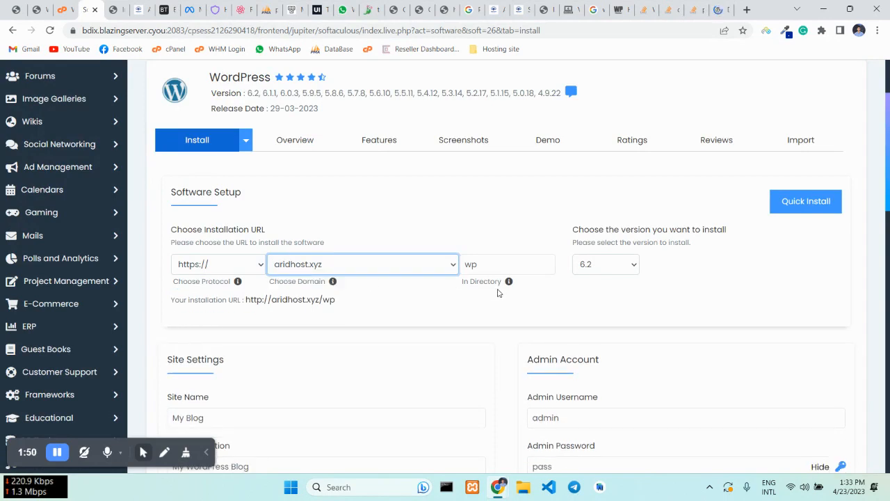
Step: Clear the installation directory so that WordPress installs in the root of aridhost.xyz
left_click(522, 261)
double_click(502, 259)
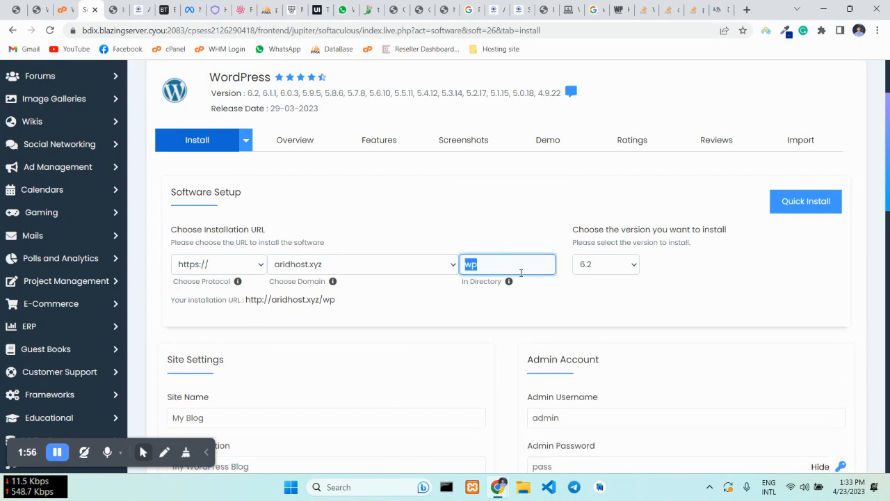
key("BackSpace")
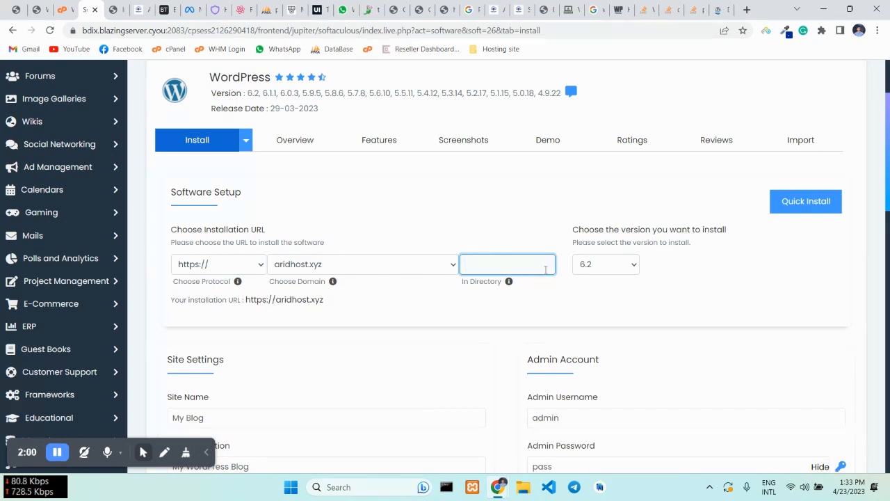
left_click(508, 185)
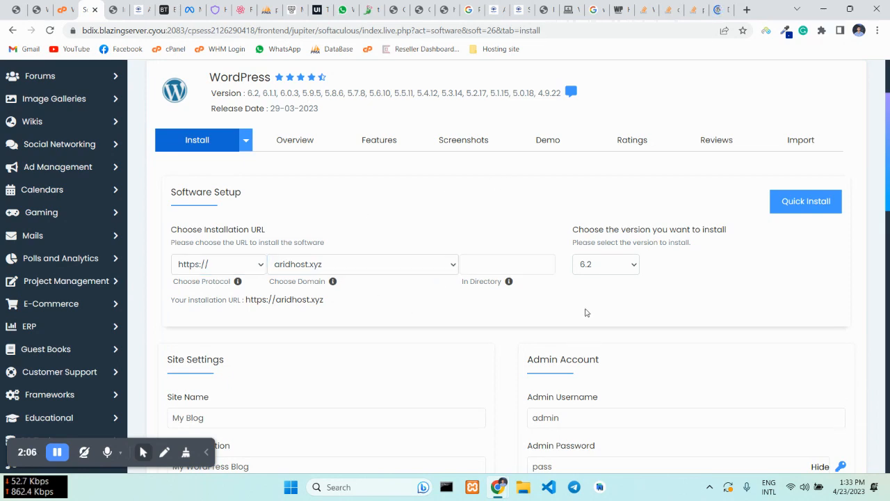
scroll(355, 285, "down", 1)
left_click(479, 209)
left_click(590, 254)
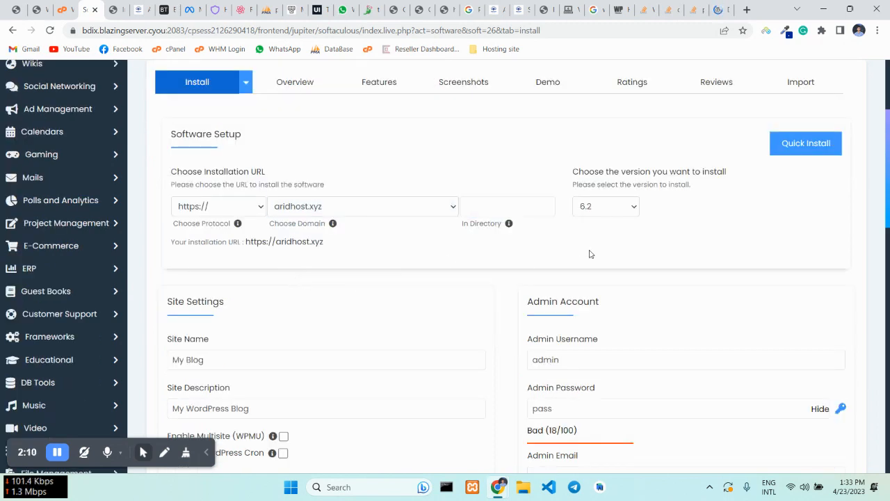
Step: Review the site name and description settings and the admin account's username and password fields
scroll(290, 329, "down", 1)
left_click(200, 303)
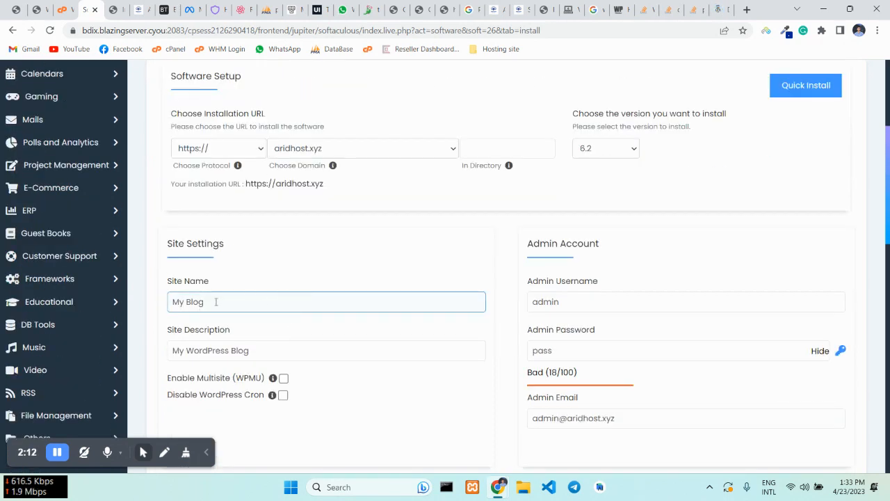
double_click(200, 303)
left_click(252, 305)
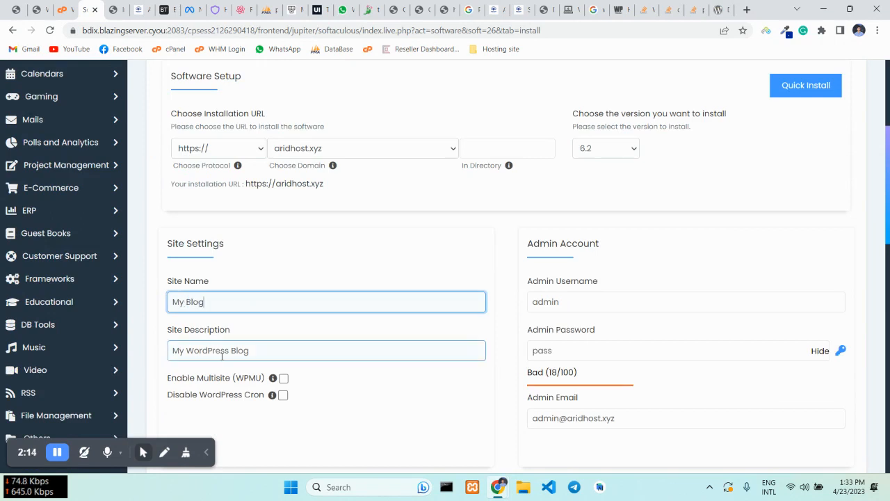
scroll(429, 340, "down", 1)
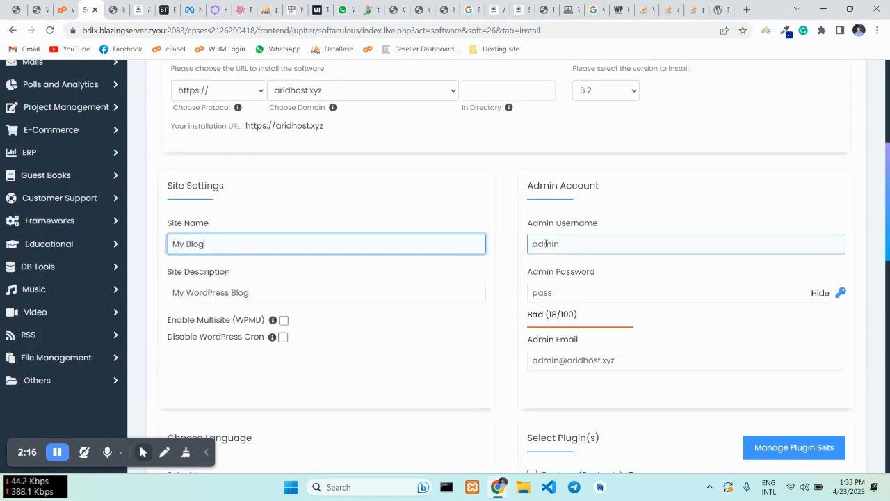
double_click(611, 244)
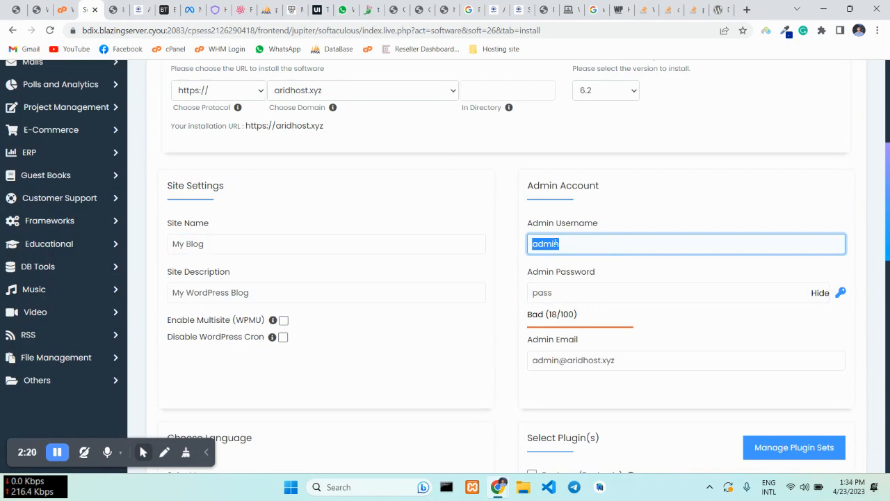
double_click(546, 293)
left_click(551, 244)
double_click(551, 244)
double_click(540, 299)
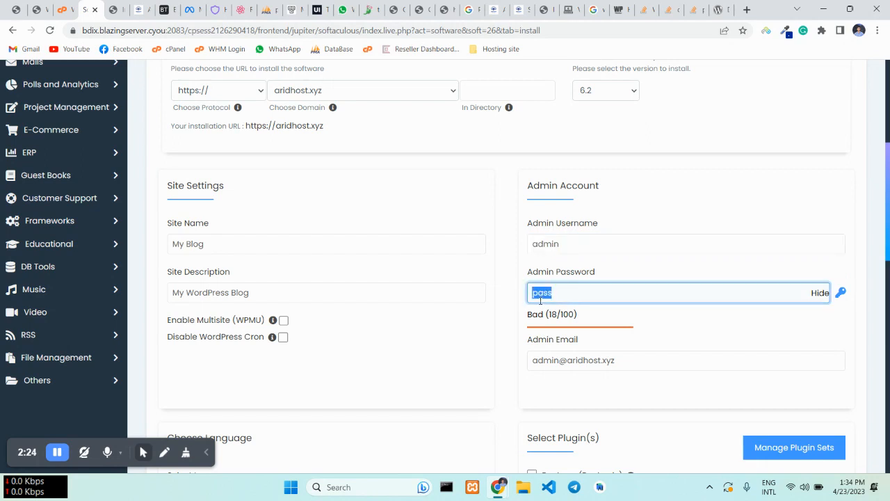
double_click(546, 244)
left_click(538, 293)
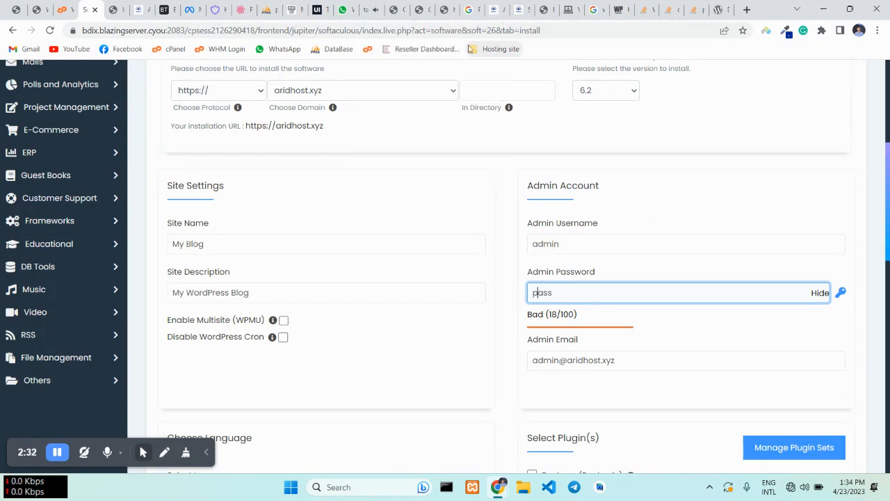
Step: Close the background browser tab that is playing audio
right_click(364, 11)
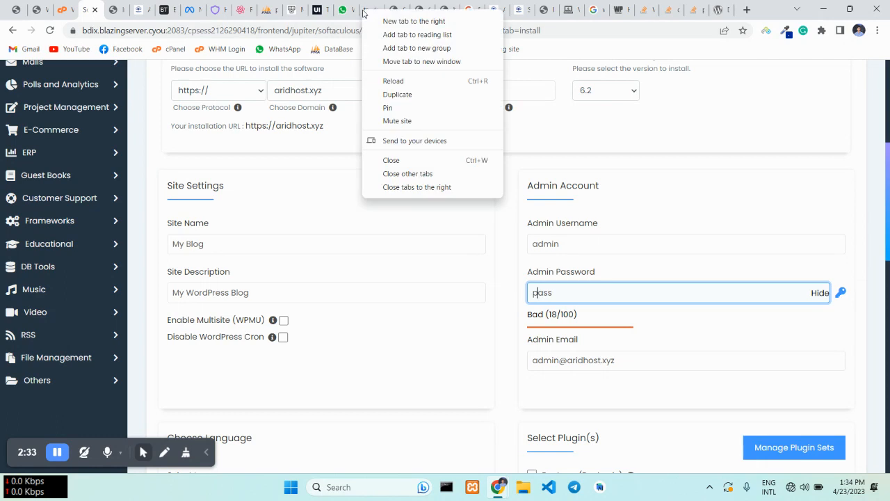
left_click(391, 160)
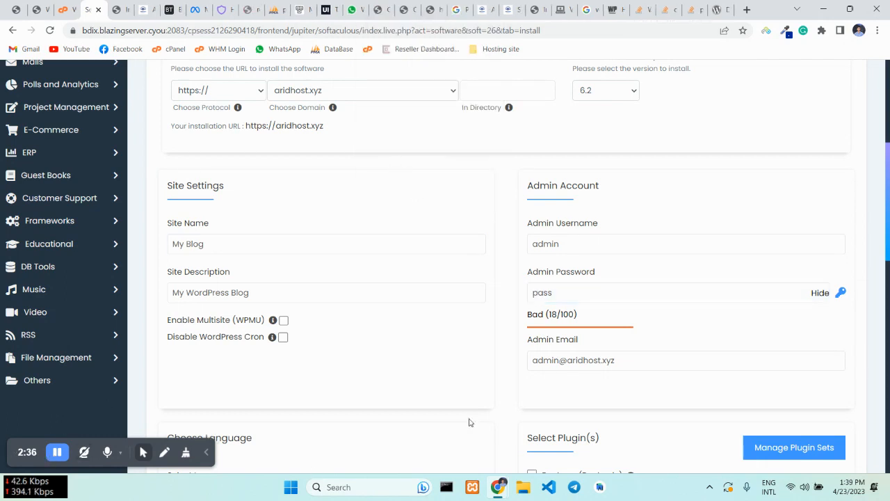
Step: Go over the admin username and password fields again and select the admin email address
left_click(545, 243)
left_click(549, 296)
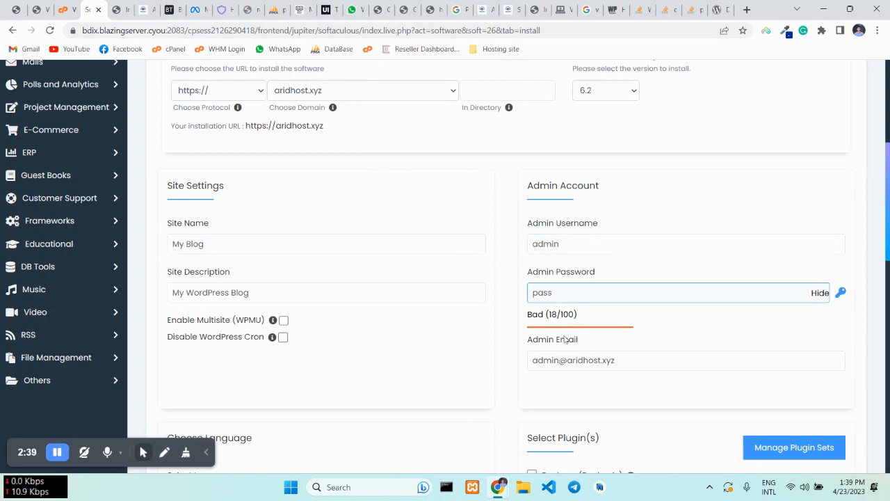
triple_click(536, 357)
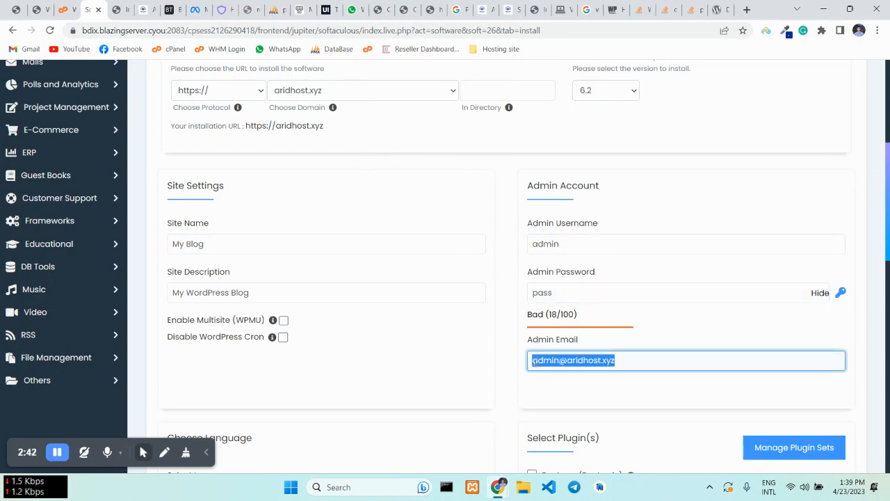
Step: Look over the language, plugin and theme options in the rest of the WordPress installation form
left_click(536, 387)
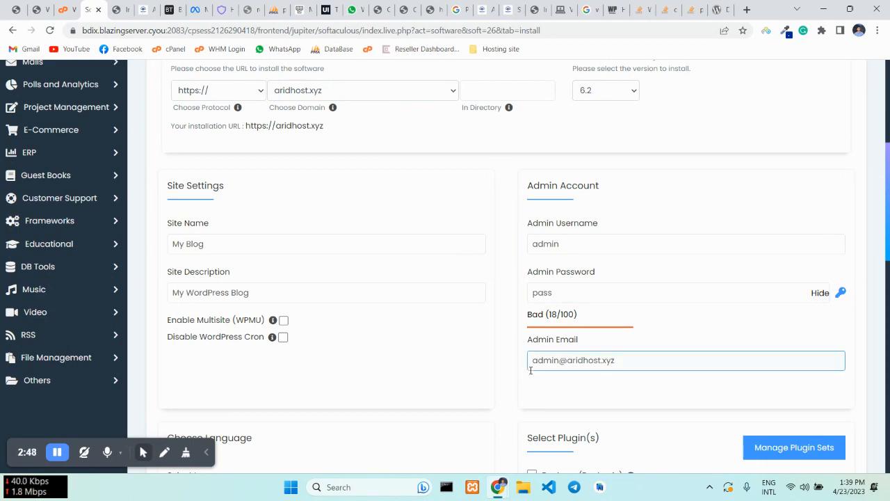
scroll(531, 383, "down", 3)
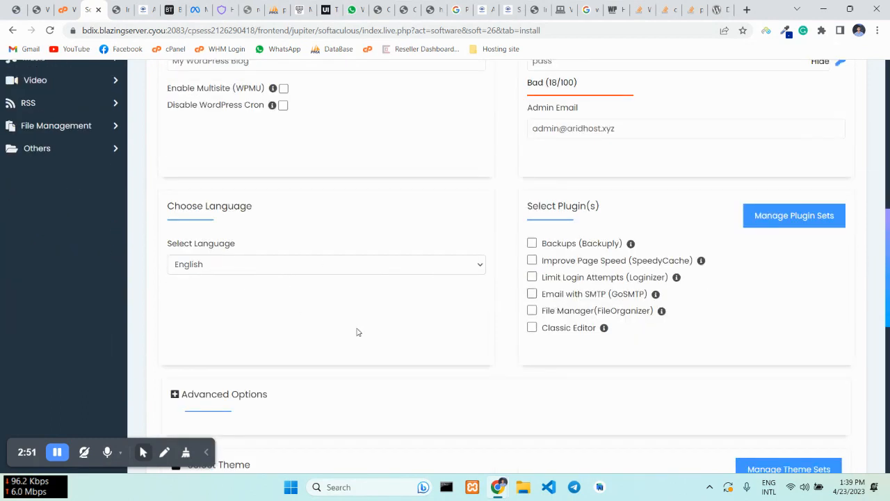
scroll(749, 304, "down", 2)
scroll(591, 285, "down", 3)
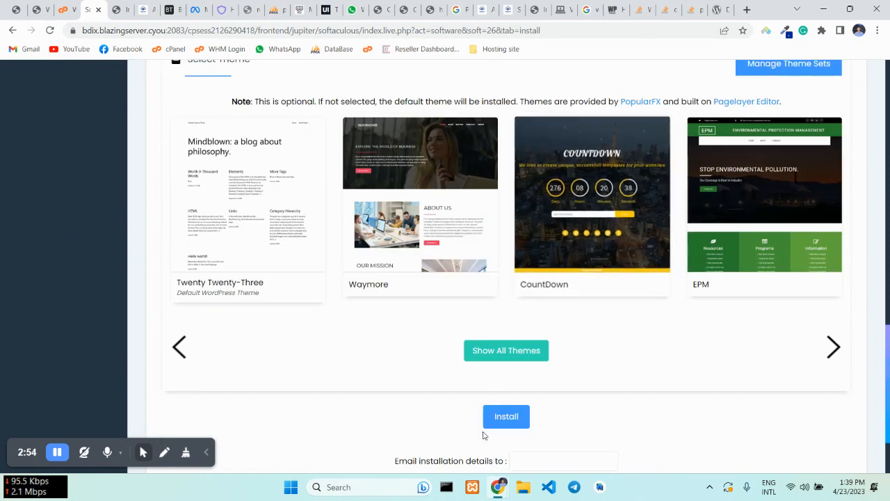
scroll(504, 421, "up", 5)
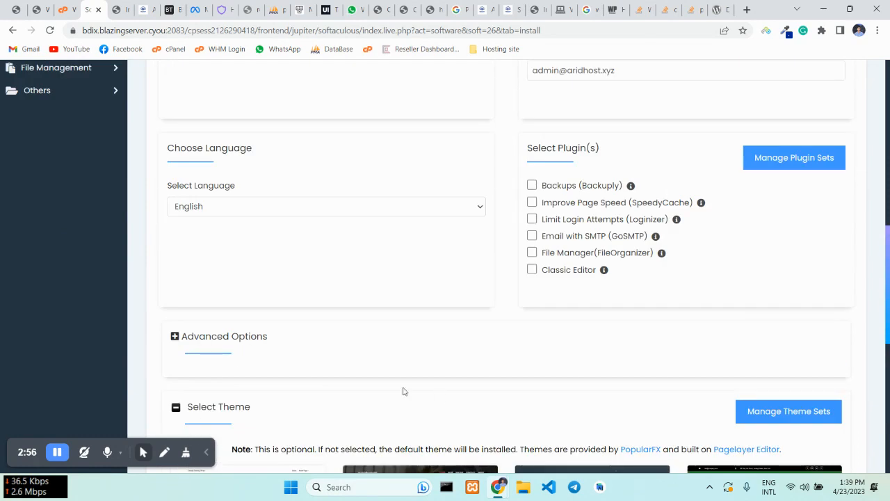
Step: Expand the advanced options and check the database name and table prefix fields
left_click(175, 335)
scroll(404, 328, "down", 2)
left_click(241, 289)
double_click(235, 288)
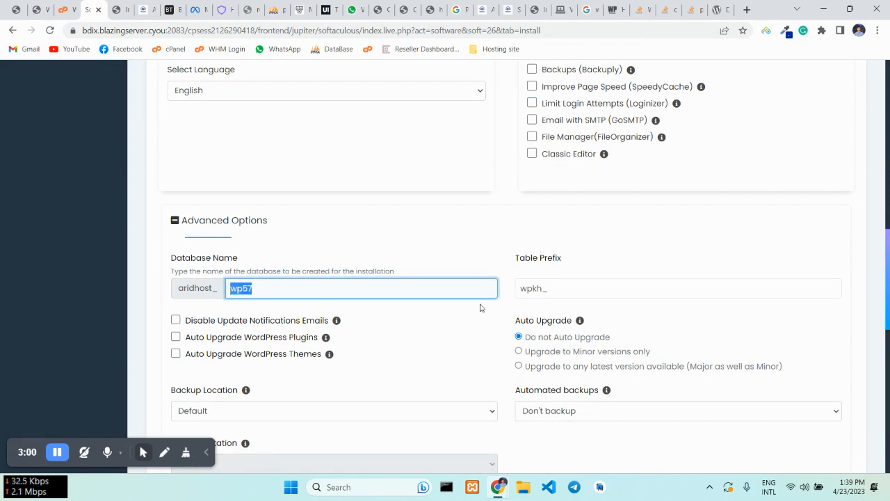
left_click_drag(541, 288, 517, 288)
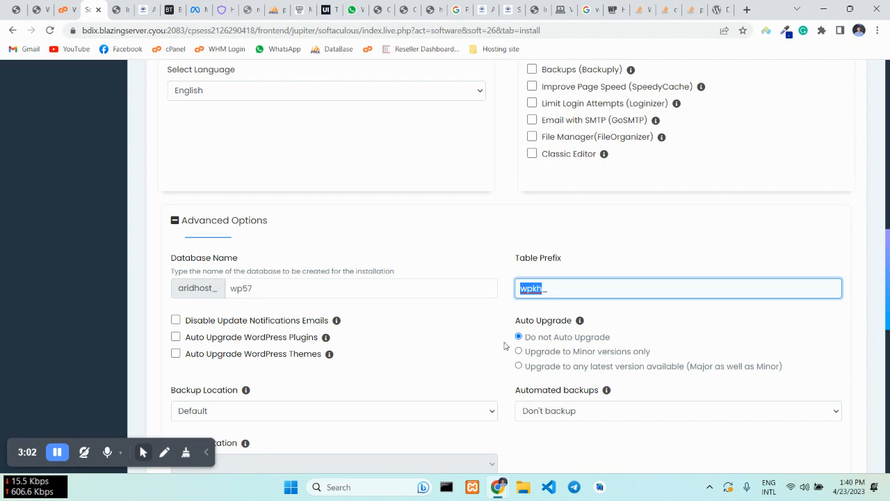
Step: Install WordPress with the current settings and read the installation result message
scroll(500, 335, "down", 8)
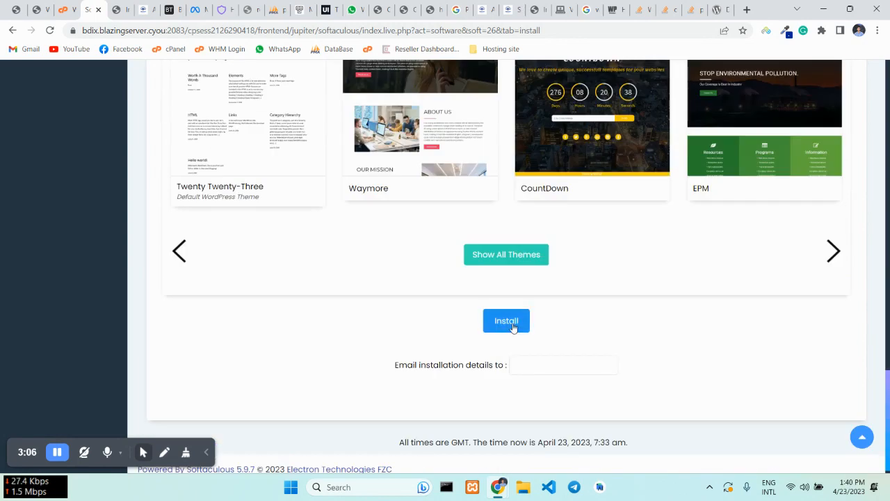
left_click(514, 328)
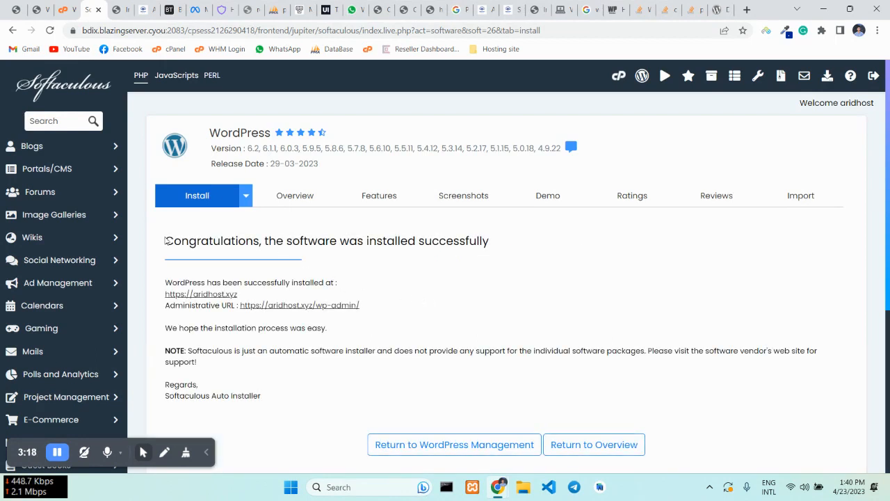
left_click_drag(164, 240, 270, 241)
left_click(408, 277)
Step: Open the installed site aridhost.xyz in a new tab and look through its home page down to the footer
left_click(210, 294)
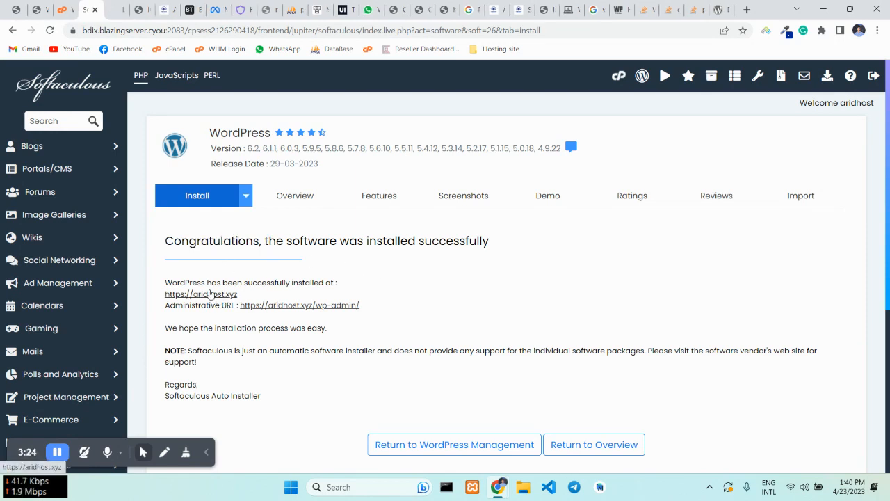
left_click(116, 8)
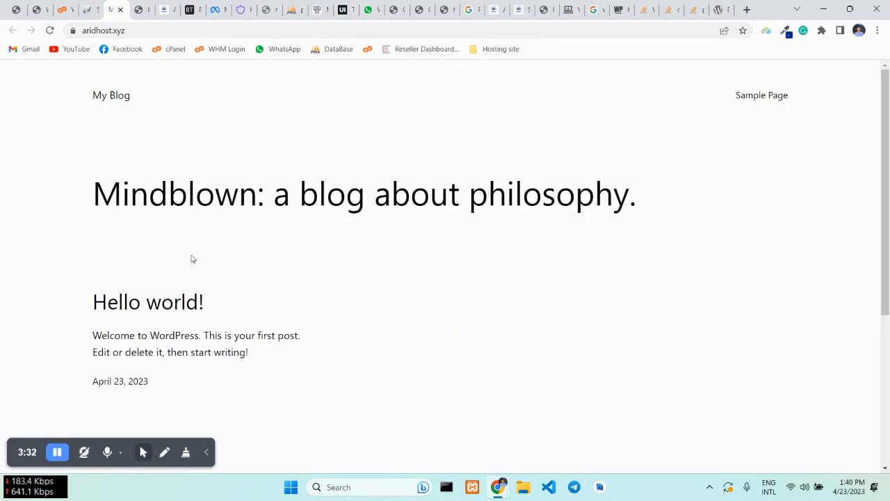
scroll(169, 199, "down", 4)
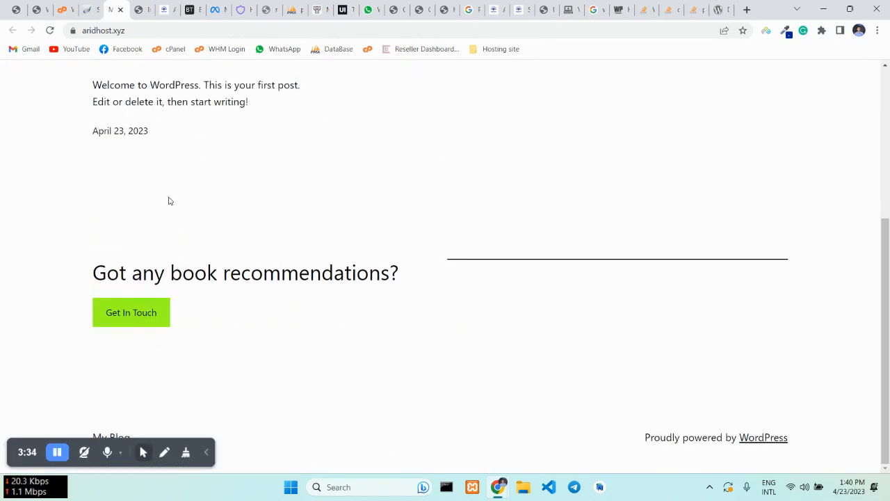
left_click_drag(642, 444, 795, 447)
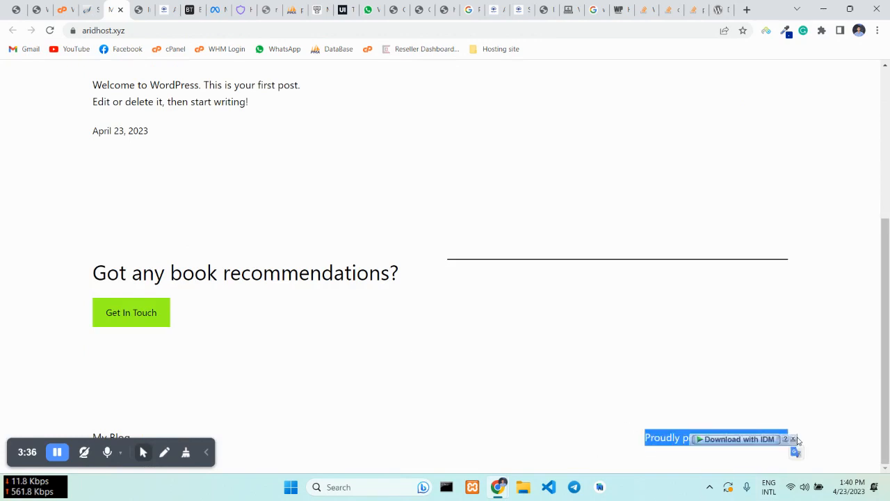
scroll(276, 278, "up", 4)
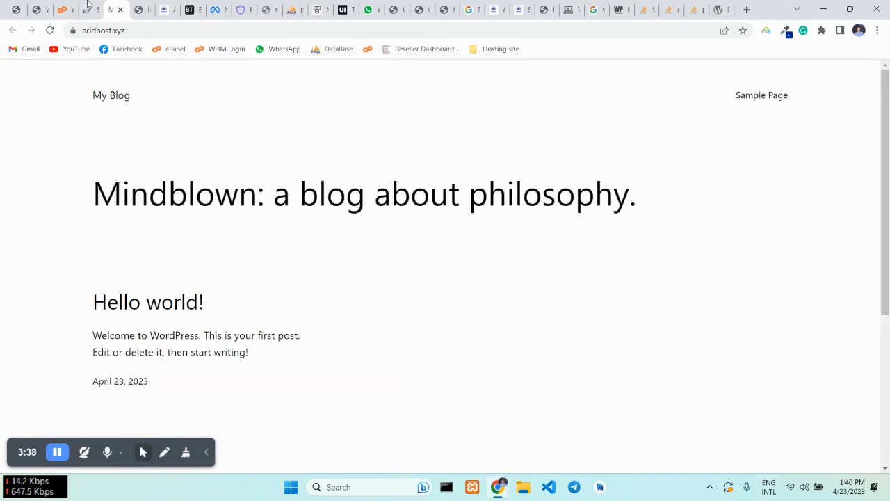
left_click_drag(79, 105, 674, 290)
left_click(662, 218)
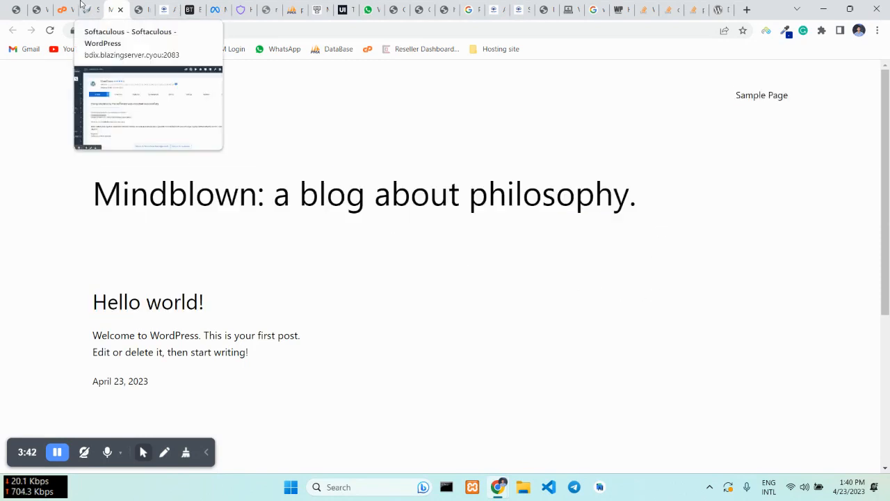